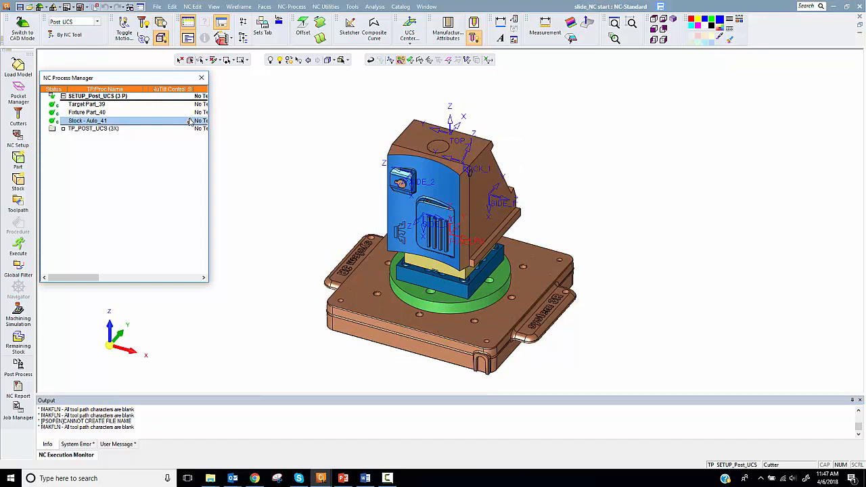
# Step: Activate the TOP_1 UCS and create a new Rough Spiral volume milling procedure in the TP_POST_UCS toolpath folder
pyautogui.click(94, 129)
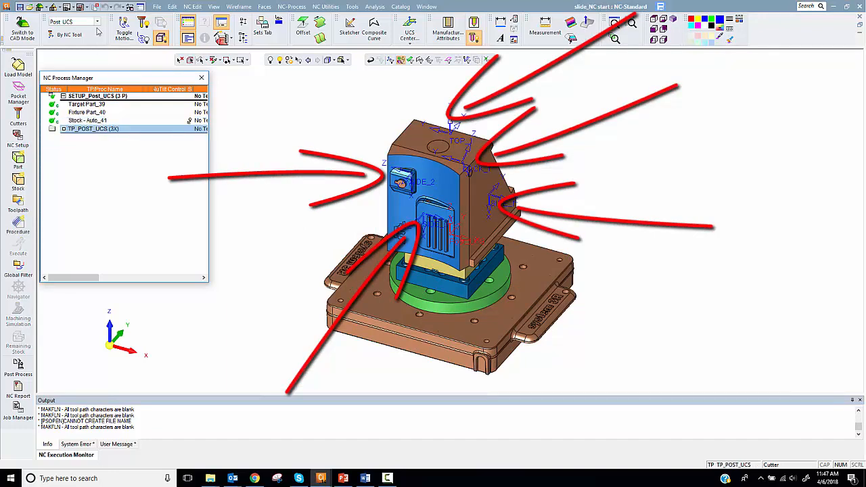
pyautogui.click(97, 22)
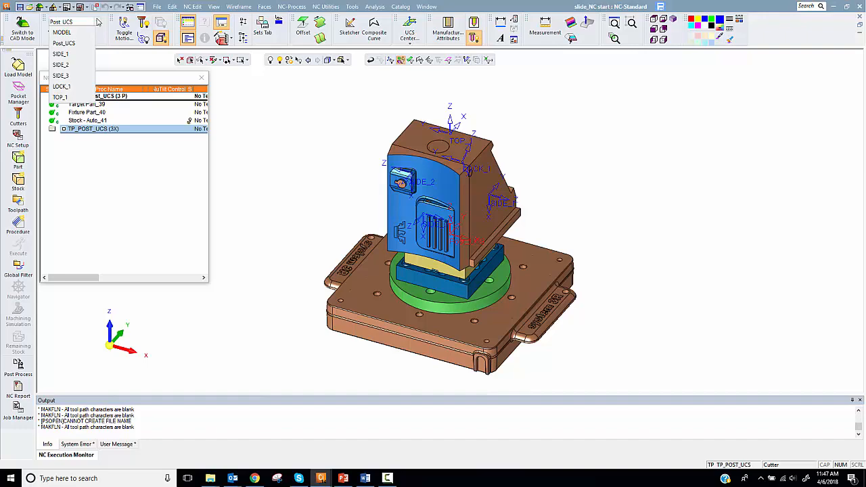
pyautogui.click(65, 98)
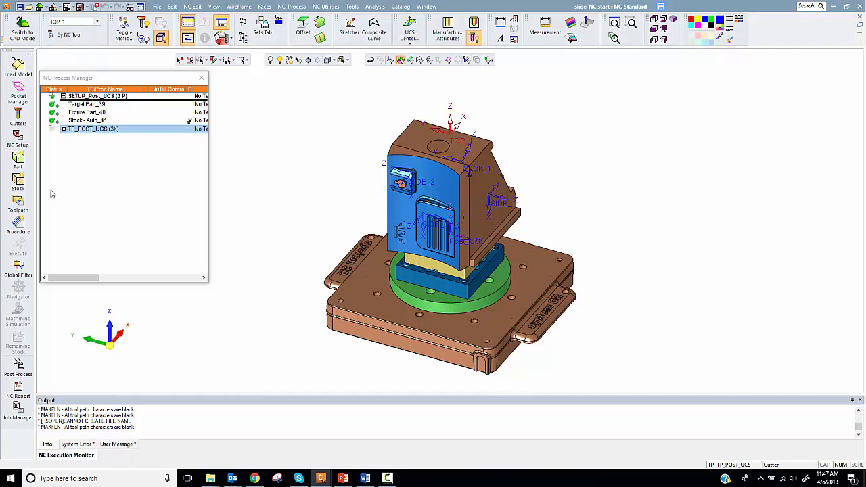
pyautogui.click(24, 229)
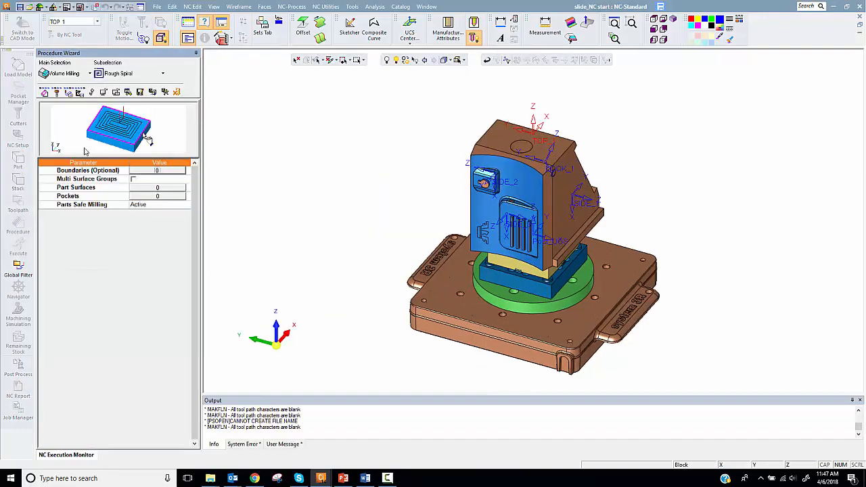
# Step: Assign the part surfaces by criteria, including everything in the TARGET PART set
pyautogui.click(149, 189)
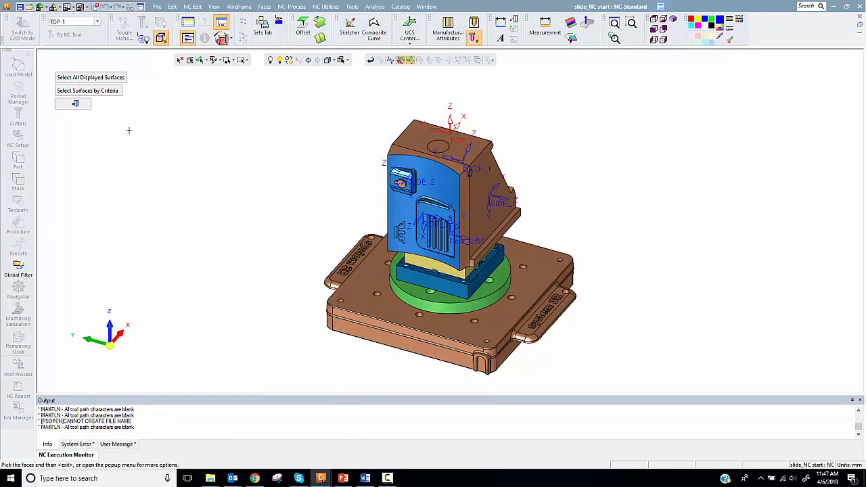
pyautogui.click(115, 93)
pyautogui.click(145, 111)
pyautogui.scroll(-3, 125, 159)
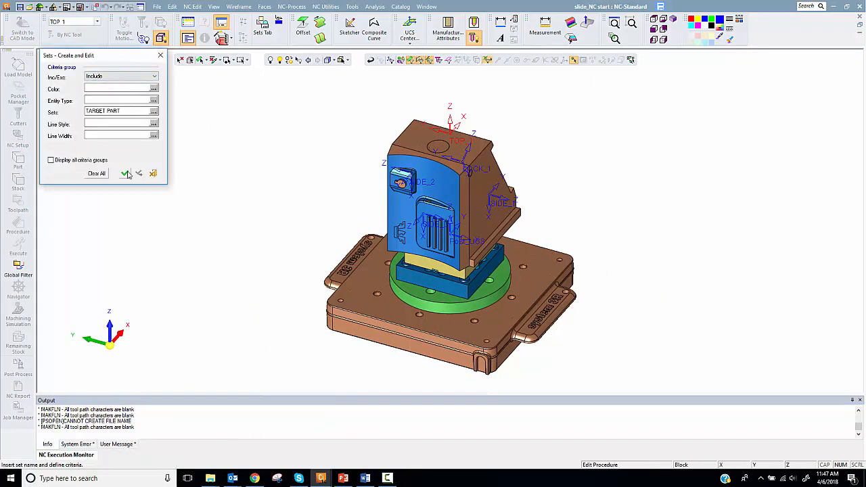
pyautogui.click(125, 174)
pyautogui.middleClick(142, 121)
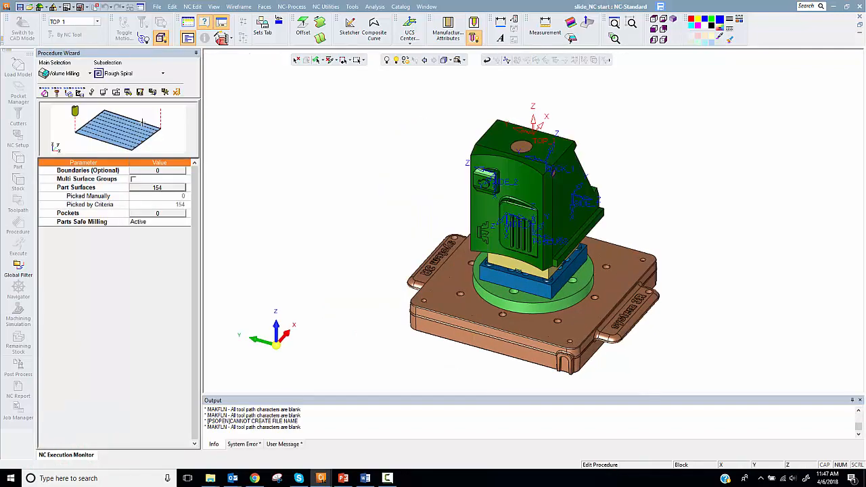
# Step: Filter the cutters to 25.400 diameter and assign the 1" BUTTON CUTTER 0.187SR 2.0CLR to the procedure
pyautogui.click(57, 93)
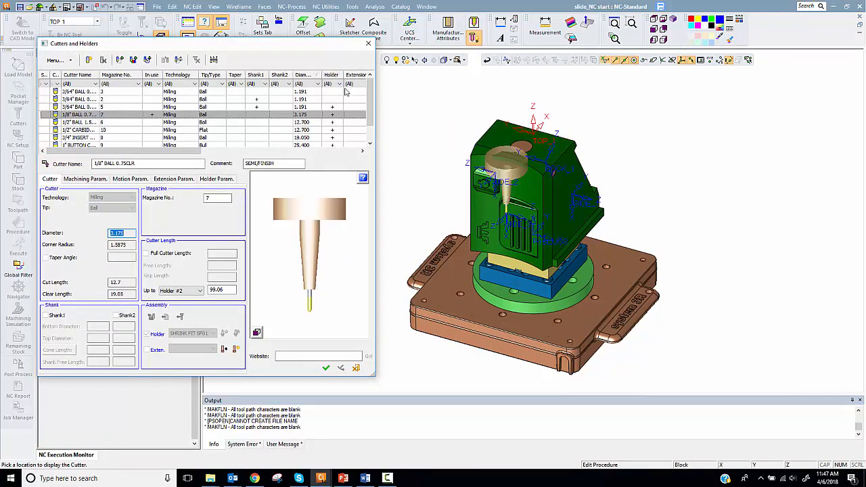
pyautogui.click(317, 83)
pyautogui.click(308, 124)
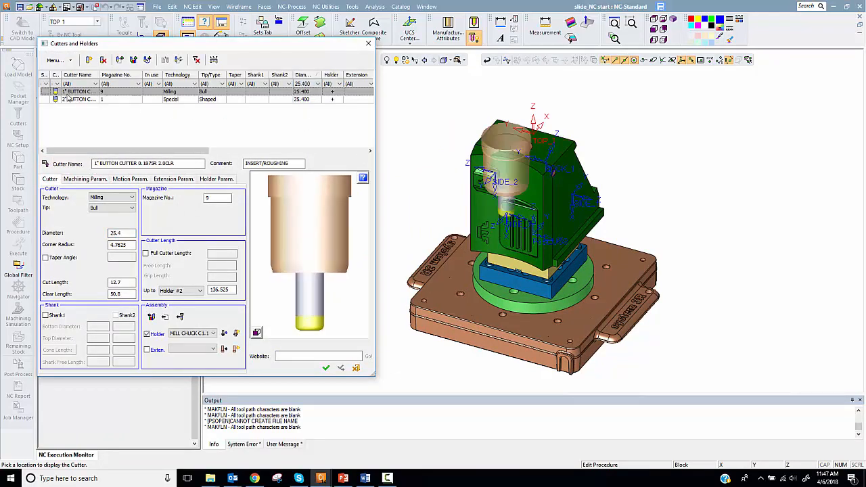
pyautogui.click(326, 367)
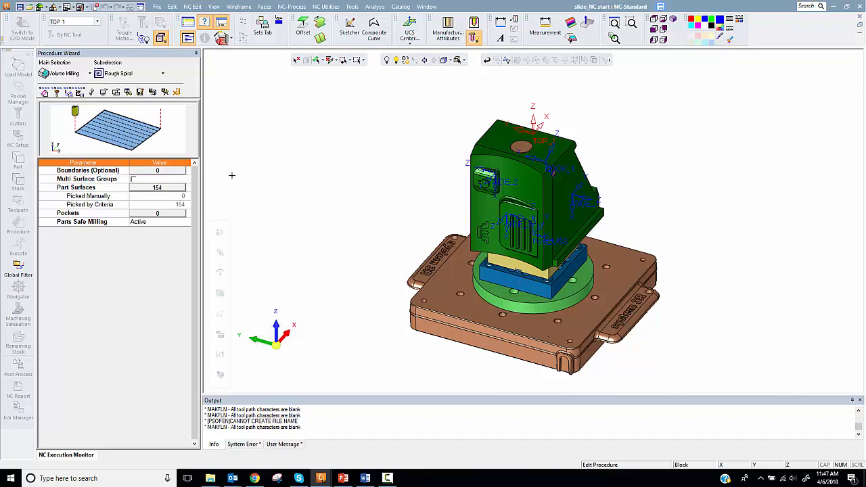
# Step: Limit the procedure's Z range to Bottom Only and set the part surface offset to 0.5
pyautogui.click(69, 94)
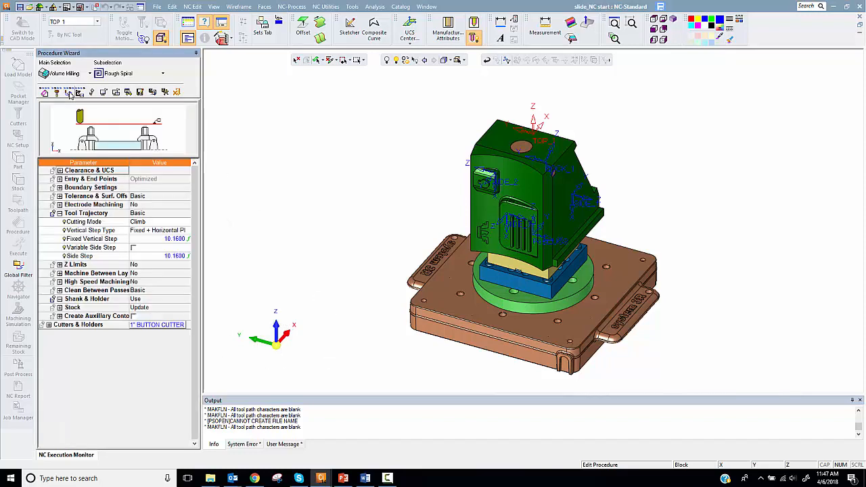
pyautogui.click(135, 264)
pyautogui.click(143, 288)
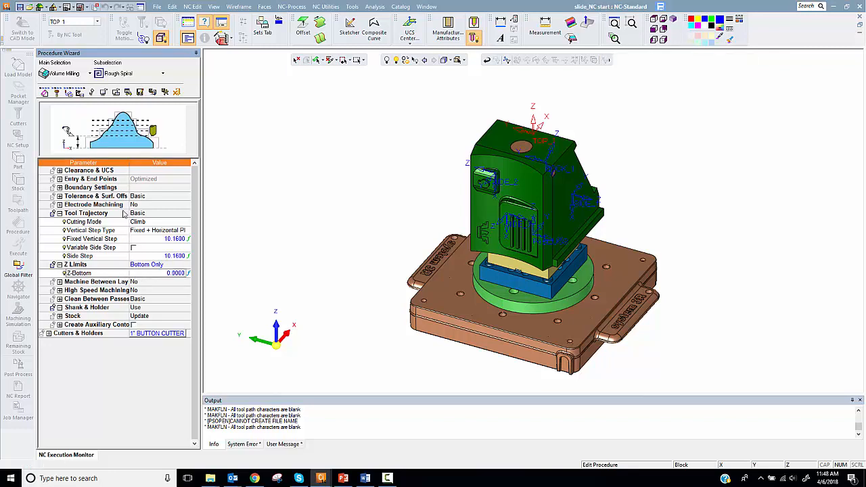
pyautogui.click(60, 196)
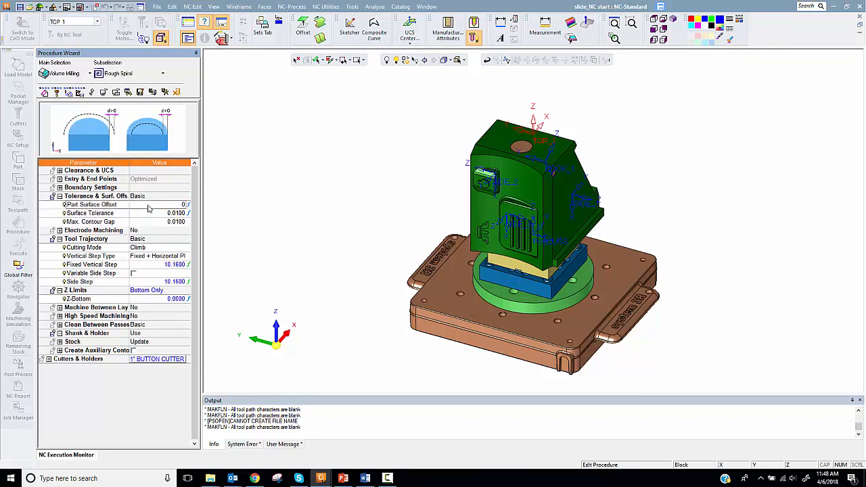
pyautogui.write('.5')
pyautogui.press('Return')
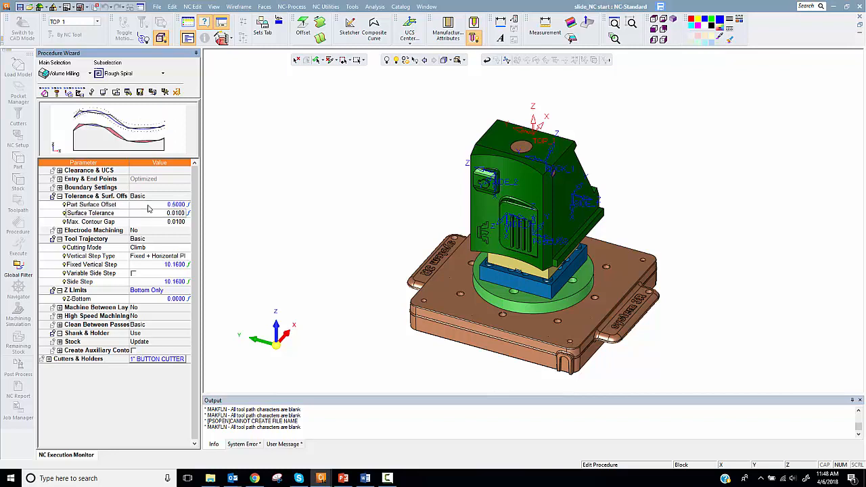
# Step: Set the internal clearance to Optimized with an additional safety Z of 5
pyautogui.click(60, 170)
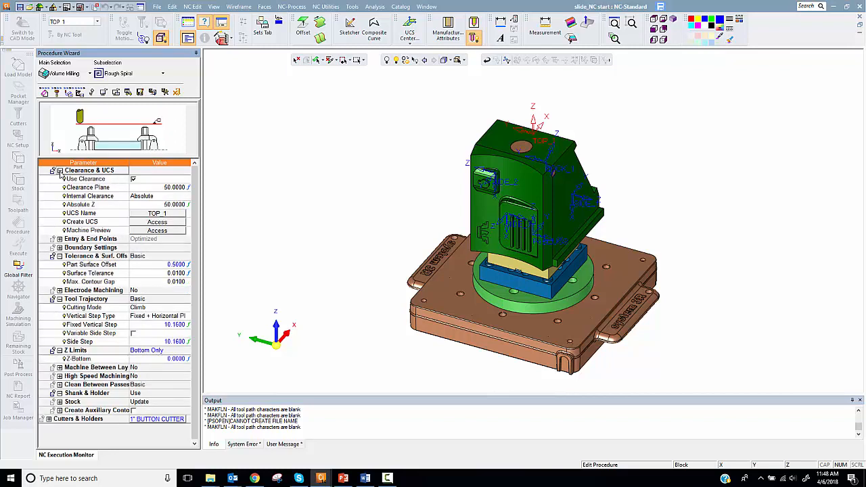
pyautogui.click(142, 196)
pyautogui.click(143, 206)
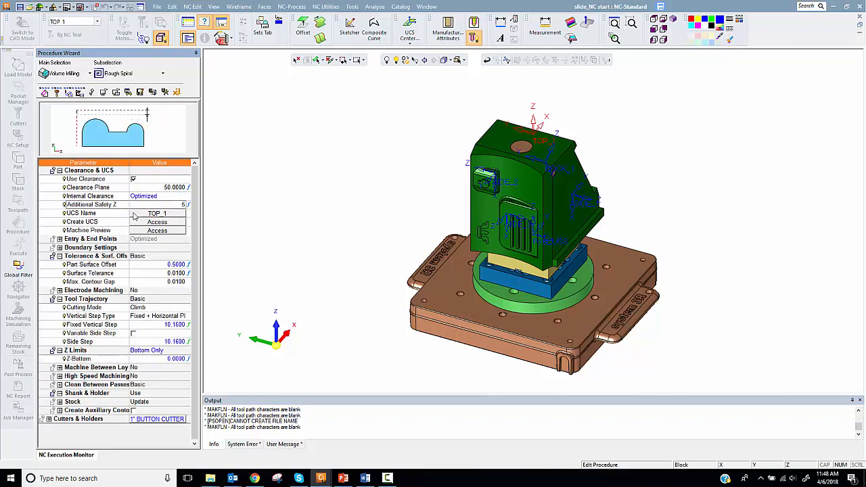
pyautogui.press('Return')
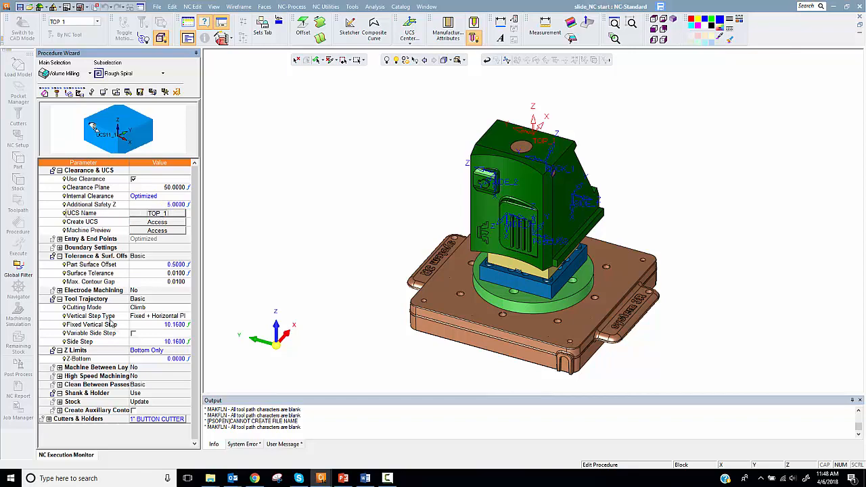
# Step: Use the Fixed + Horizontal vertical step type with a 2.54 vertical step and 15.24 side step, and calculate the procedure
pyautogui.click(157, 316)
pyautogui.click(124, 361)
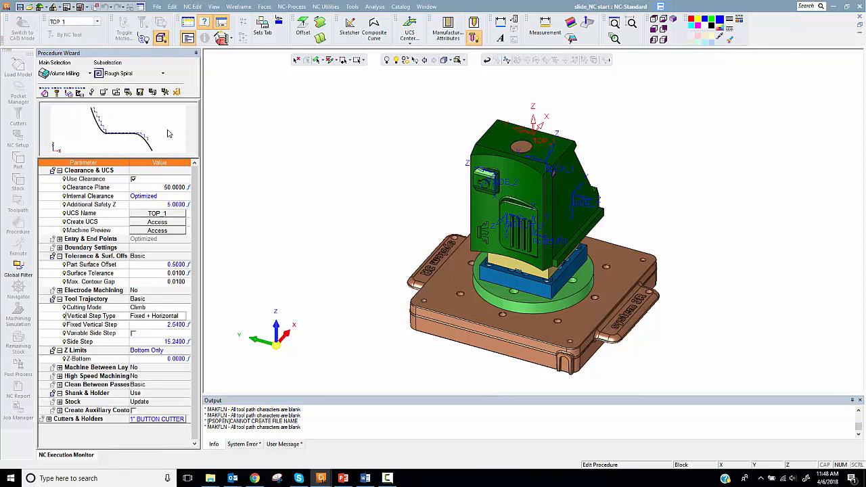
pyautogui.click(165, 93)
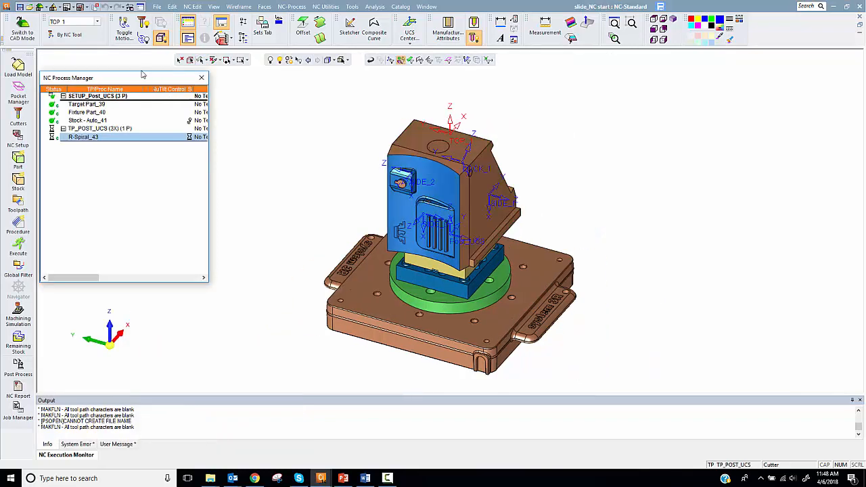
# Step: Create and calculate a Rough Spiral procedure in the SIDE_1 UCS with the clearance plane set to maxpz+50
pyautogui.click(97, 22)
pyautogui.click(72, 57)
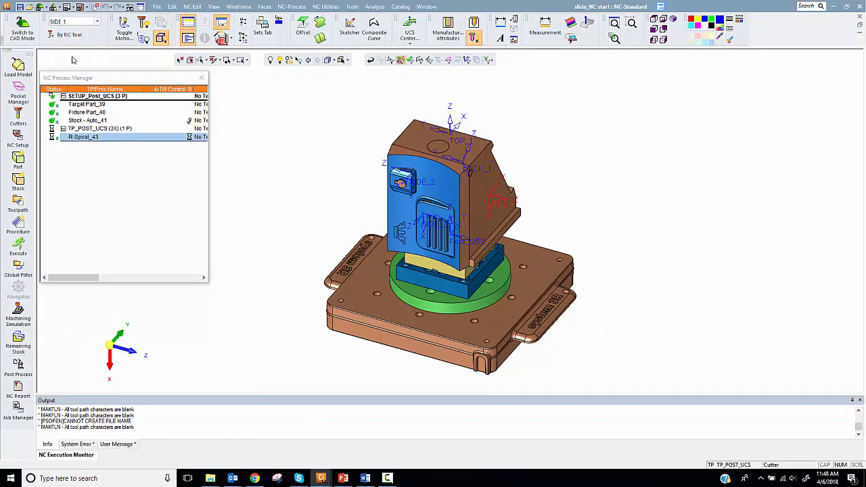
pyautogui.click(18, 224)
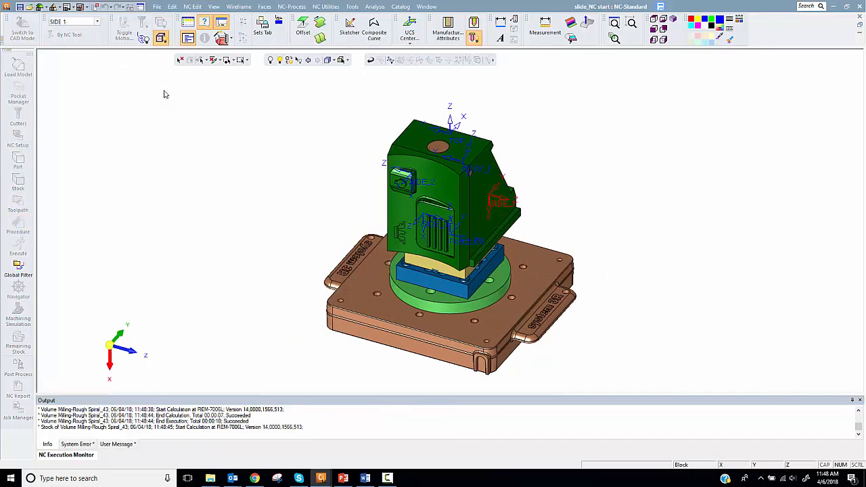
pyautogui.click(488, 259)
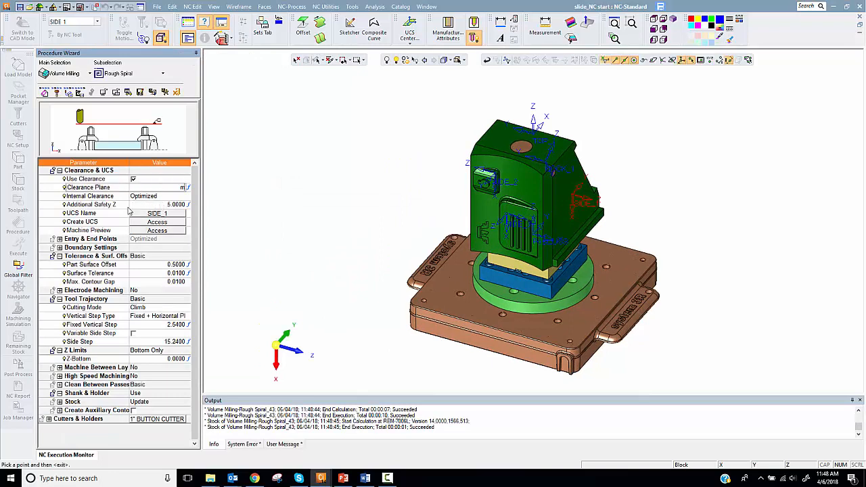
pyautogui.write('maxpz+50')
pyautogui.press('Return')
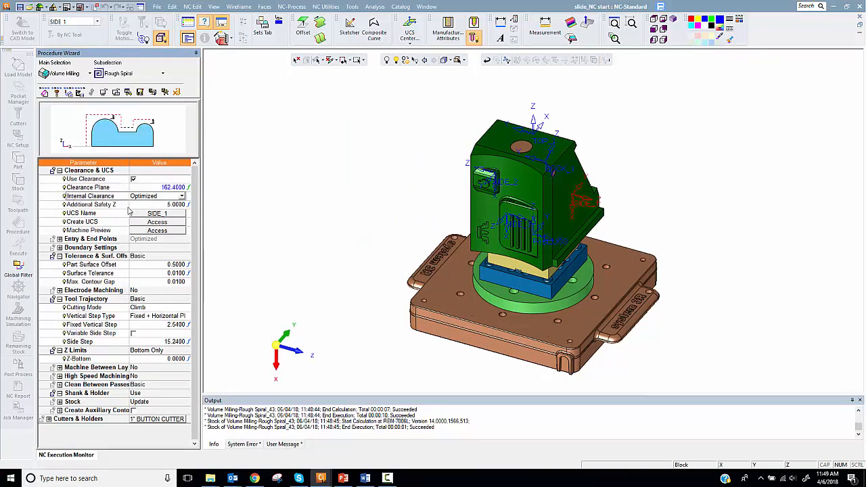
pyautogui.click(165, 92)
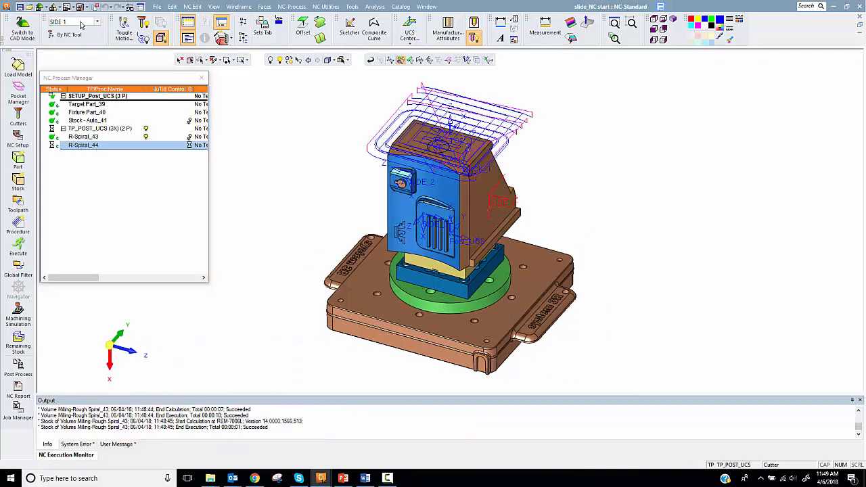
# Step: Create and calculate a Rough Spiral procedure in the SIDE_2 UCS, keeping the existing parameters
pyautogui.click(80, 22)
pyautogui.click(71, 68)
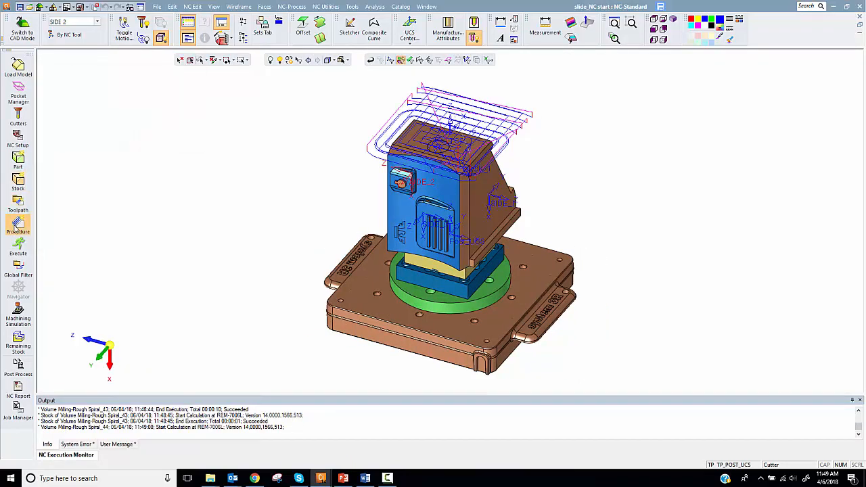
pyautogui.click(18, 226)
pyautogui.click(170, 90)
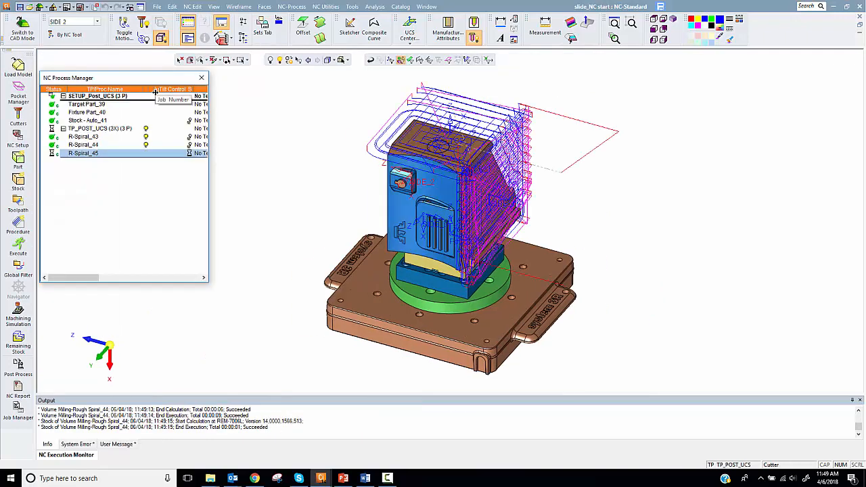
# Step: Activate the LOCK_1 UCS and calculate another Rough Spiral procedure in it with the same parameters
pyautogui.click(97, 22)
pyautogui.click(74, 85)
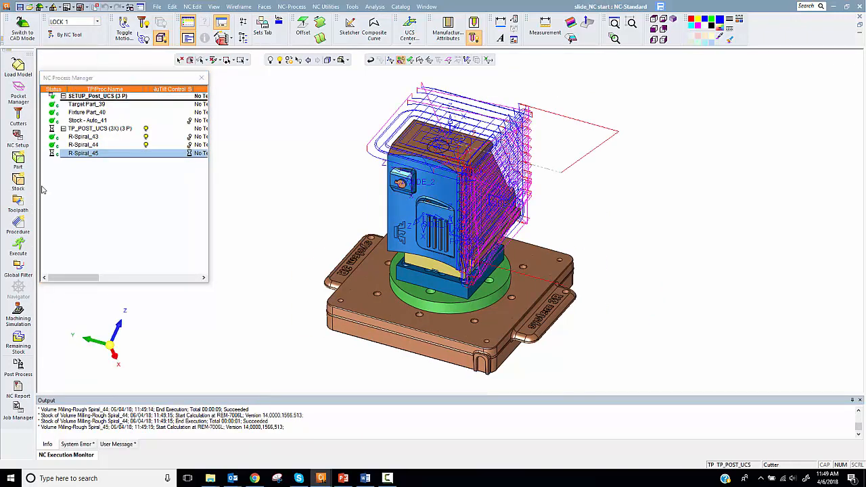
pyautogui.click(19, 225)
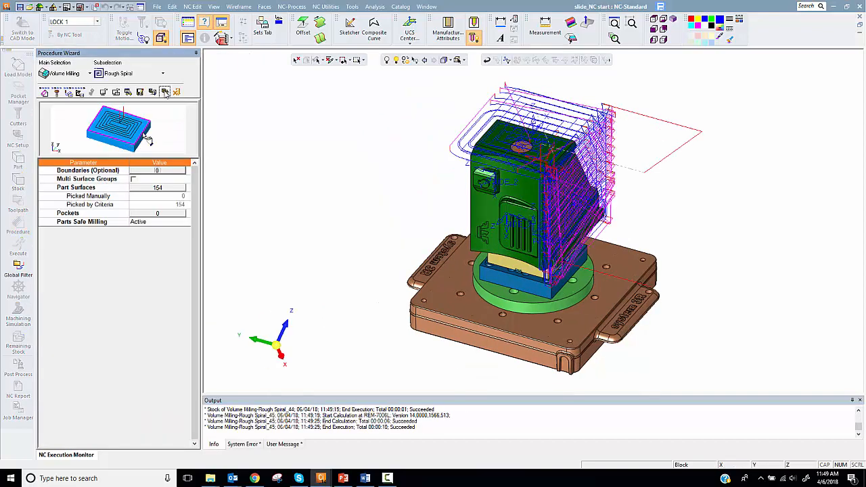
pyautogui.click(166, 92)
# Step: Activate the SIDE_3 UCS, add a Rough Spiral procedure there and review its motion parameters before calculating it
pyautogui.click(98, 23)
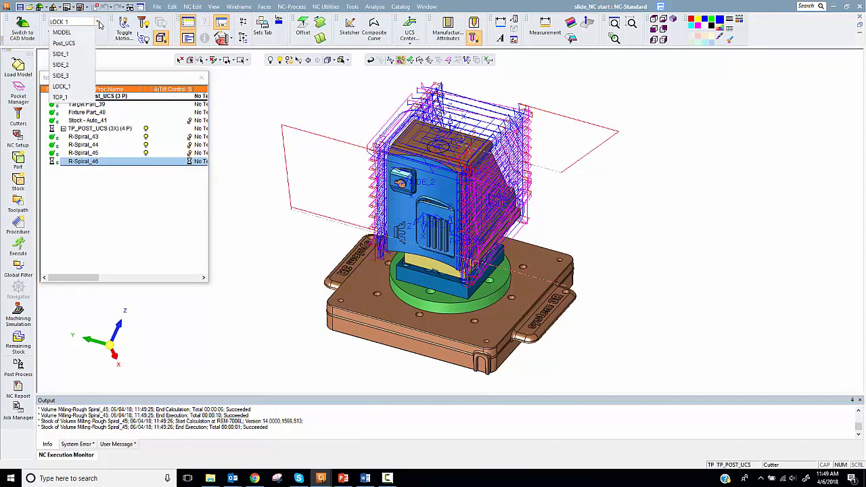
pyautogui.click(61, 75)
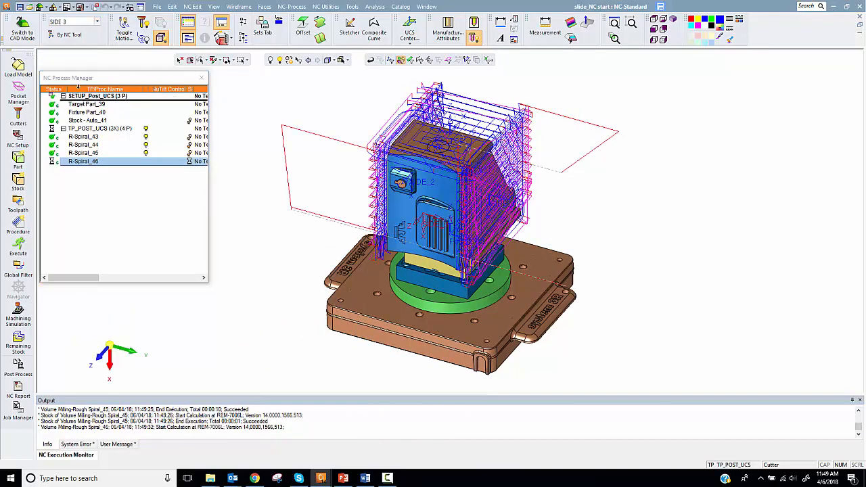
pyautogui.click(19, 228)
pyautogui.click(69, 95)
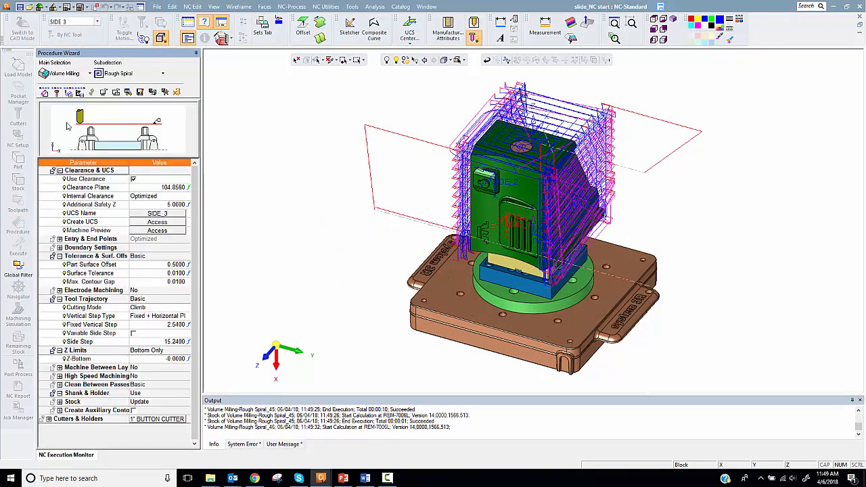
pyautogui.click(169, 354)
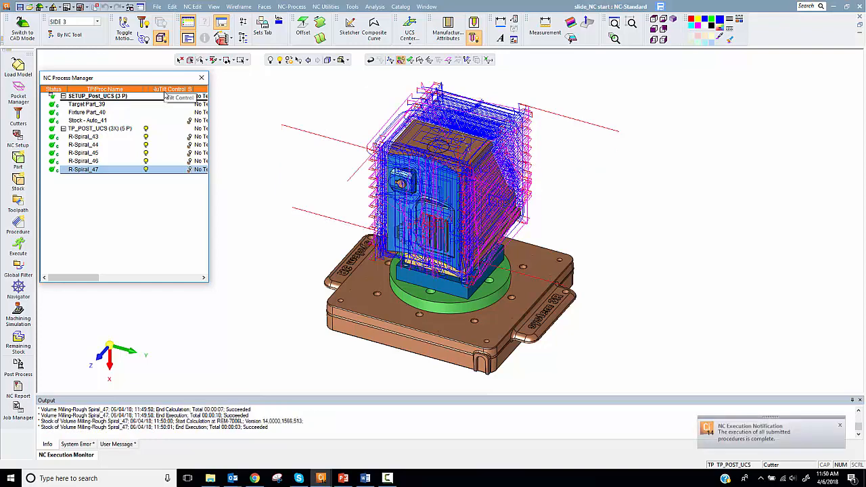
# Step: Hide the toolpath motions and inspect the remaining stock after each Rough Spiral procedure, from R-Spiral_43 through R-Spiral_47
pyautogui.click(148, 130)
pyautogui.click(190, 173)
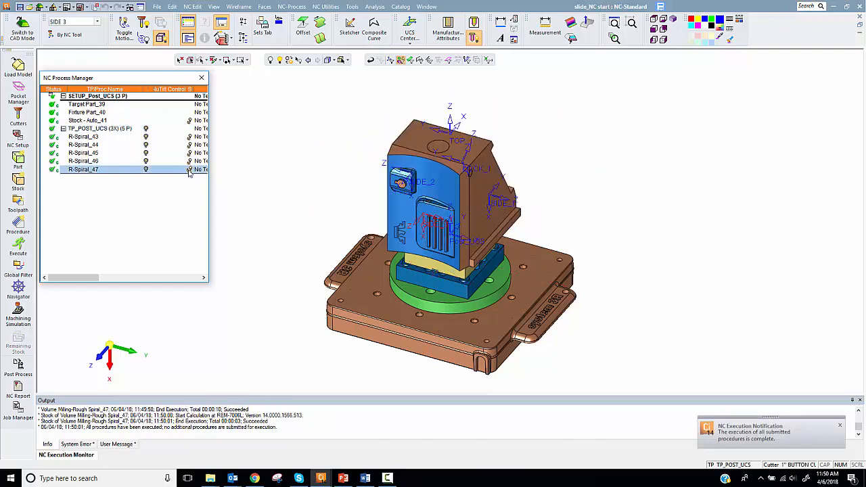
pyautogui.click(190, 172)
pyautogui.click(190, 139)
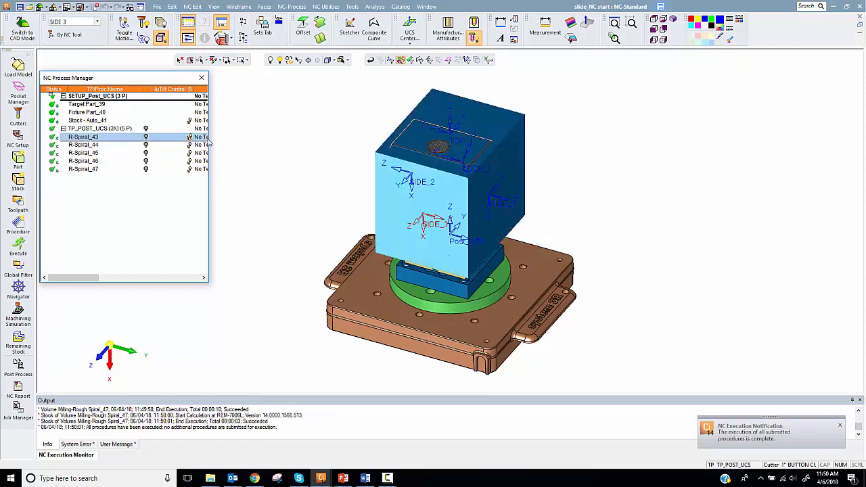
pyautogui.click(190, 145)
pyautogui.click(191, 154)
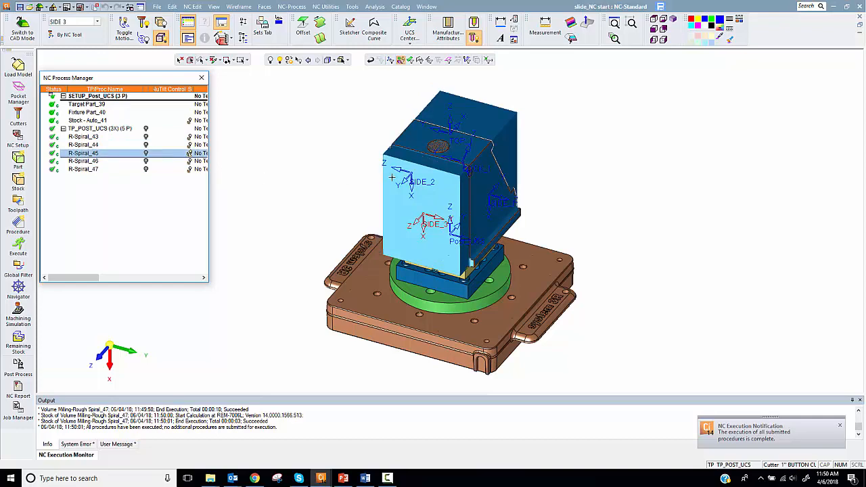
pyautogui.click(190, 161)
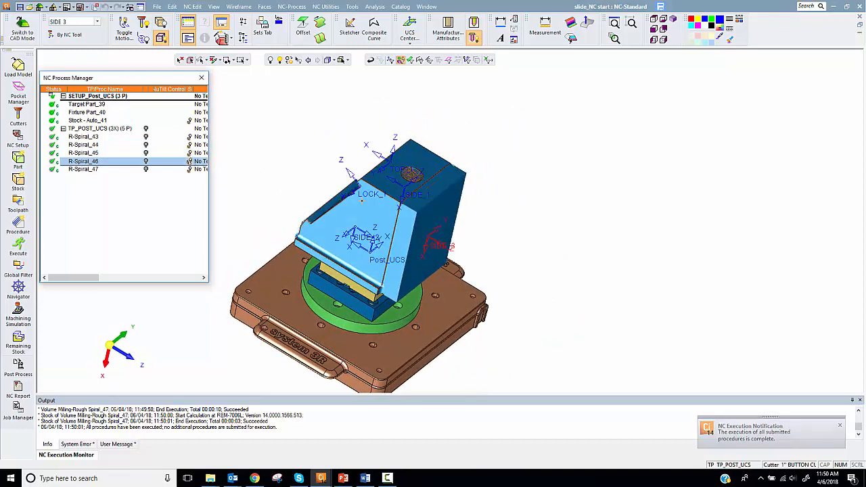
pyautogui.click(191, 170)
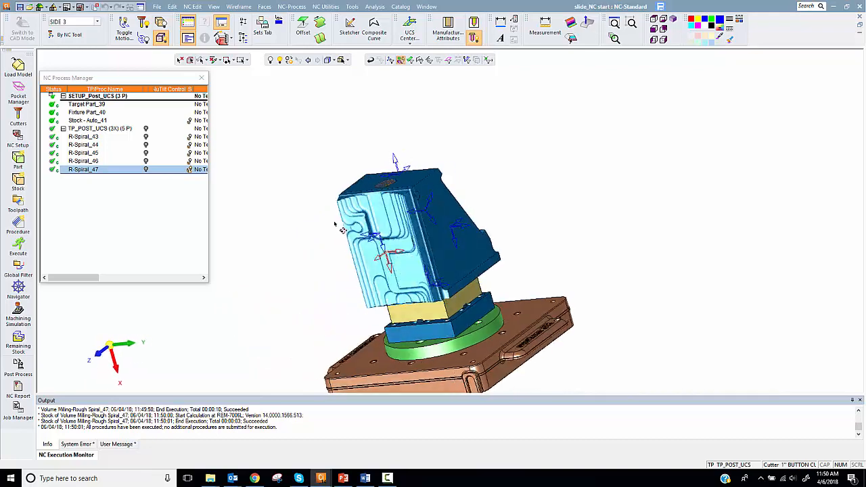
# Step: Launch an accurate machining simulation of the TP_POST_UCS toolpath on the RXP-601 machine, with material removal and checking against the part
pyautogui.click(114, 129)
pyautogui.click(19, 315)
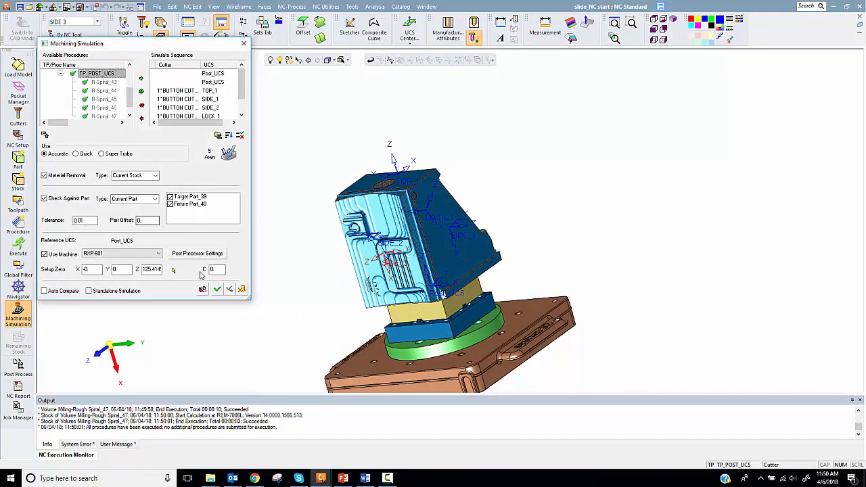
pyautogui.click(218, 290)
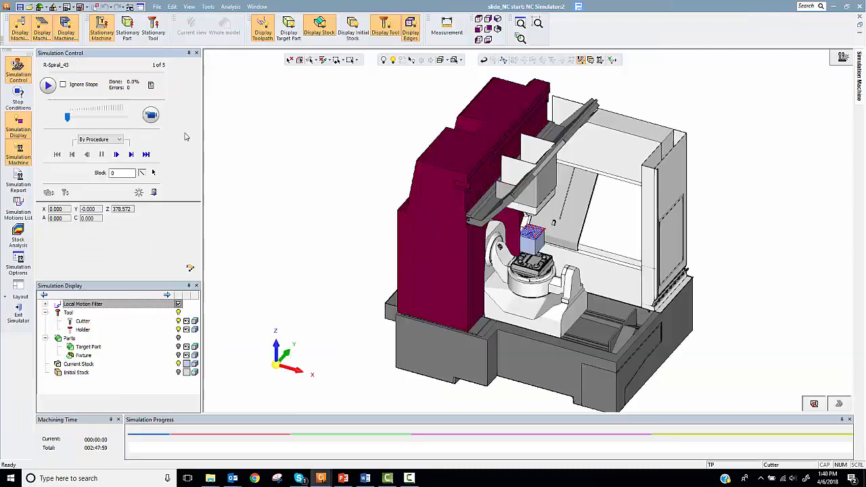
# Step: Start the machine simulation zoomed in on the stock block and raise the playback speed to about the middle of its range
pyautogui.click(152, 116)
pyautogui.rightClick(284, 127)
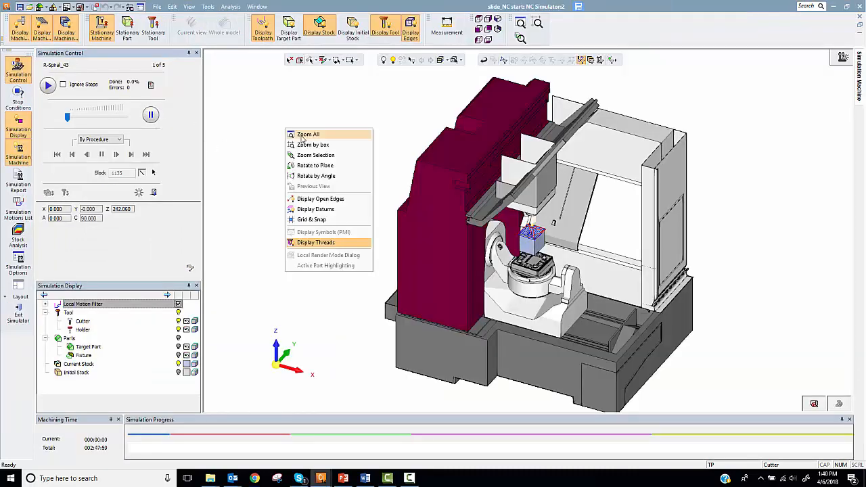
pyautogui.click(312, 140)
pyautogui.moveTo(470, 206); pyautogui.dragTo(597, 278)
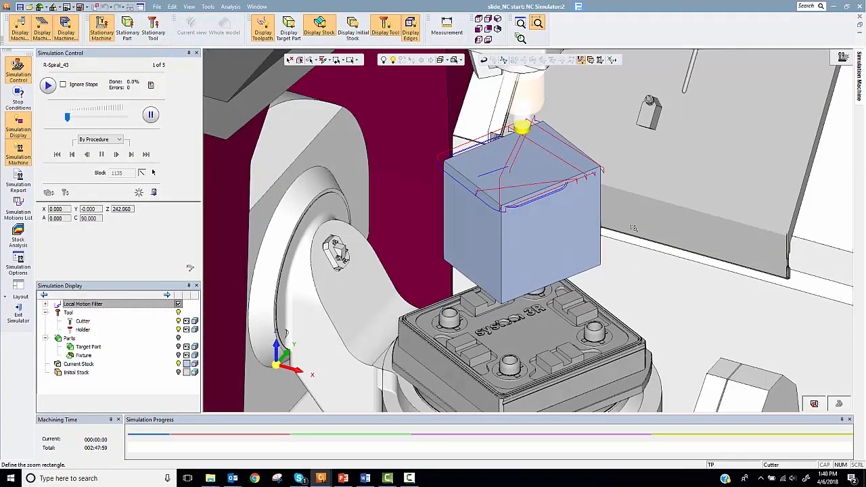
pyautogui.moveTo(67, 117); pyautogui.dragTo(95, 120)
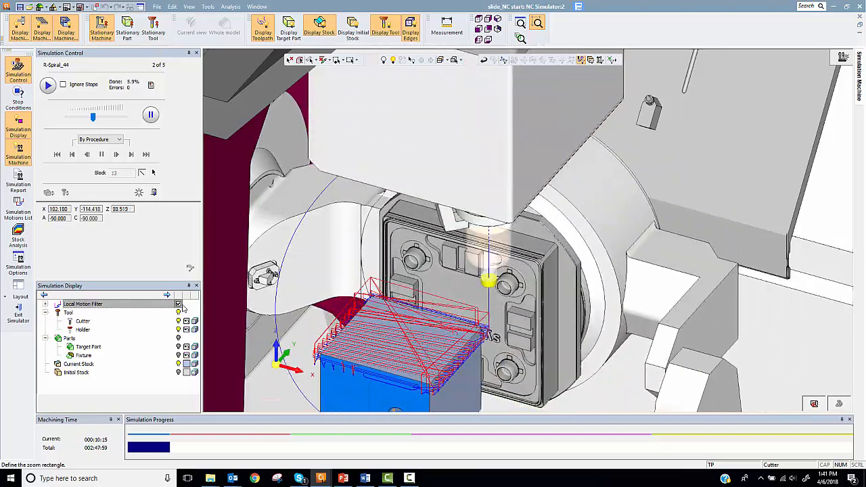
# Step: Show the target part and fixture, hide the toolpath motions and run the simulation at maximum speed through all five procedures
pyautogui.click(179, 339)
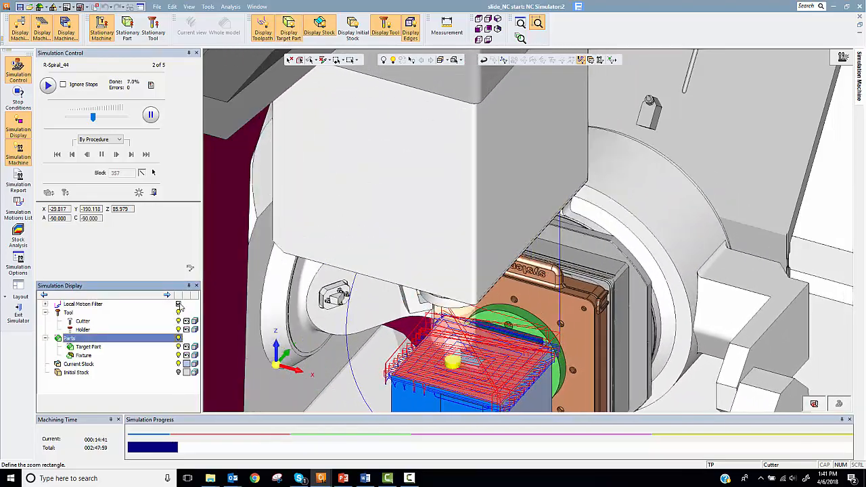
pyautogui.click(179, 304)
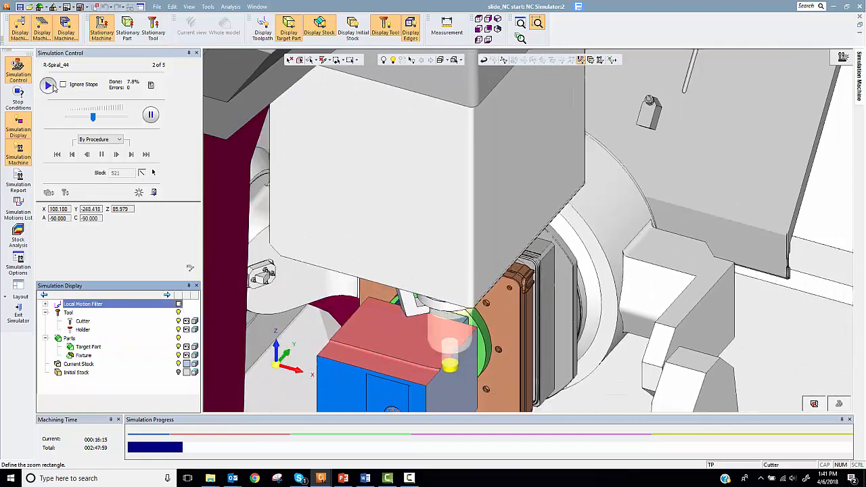
pyautogui.moveTo(93, 118); pyautogui.dragTo(124, 118)
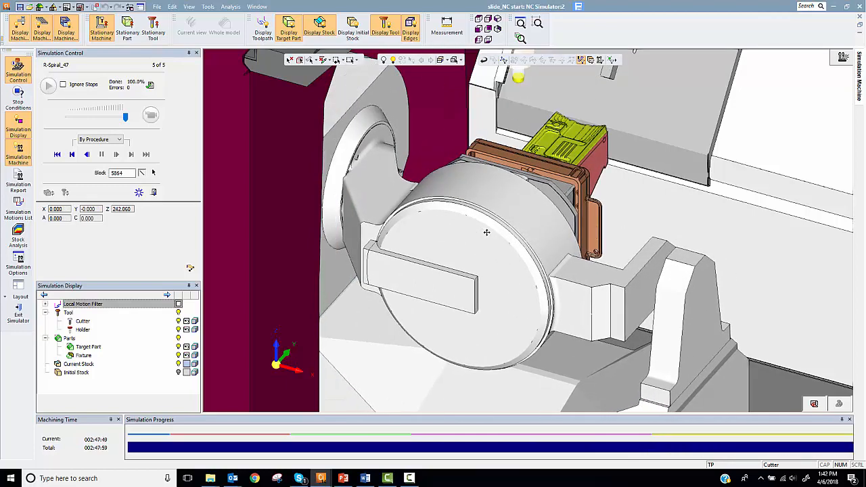
# Step: Check the simulation report for gouges and collisions, close it and exit the simulator
pyautogui.click(152, 87)
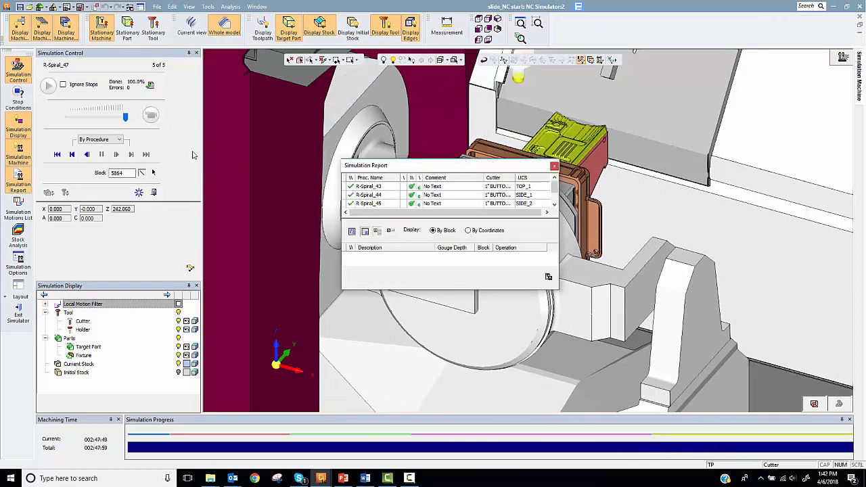
pyautogui.click(554, 166)
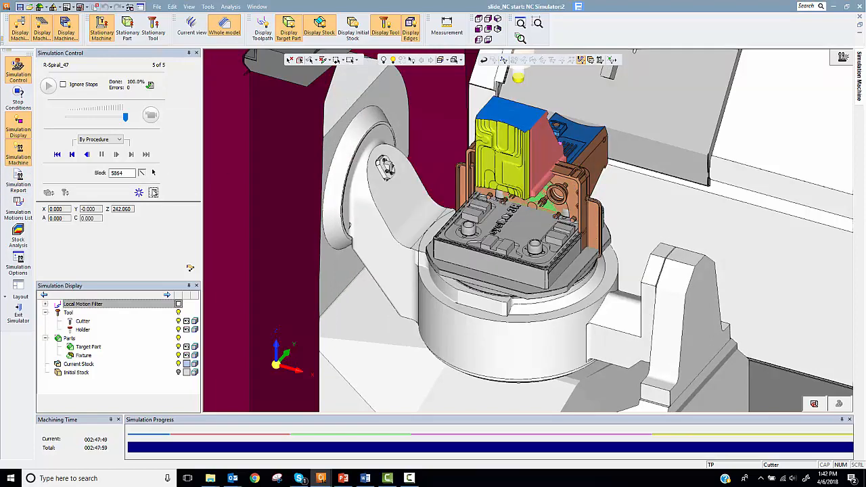
pyautogui.click(391, 257)
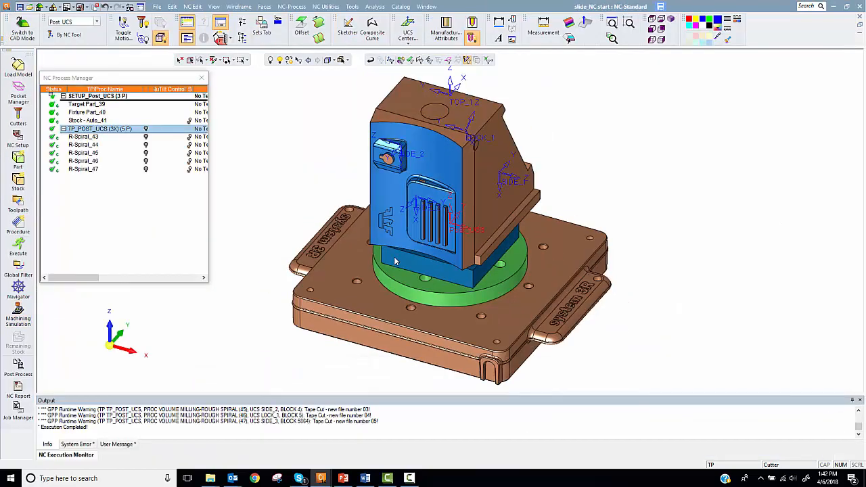
# Step: Auto-hide the output pane, review the template UCS options in the NC_Create_Type preferences and accept the preferences
pyautogui.click(853, 400)
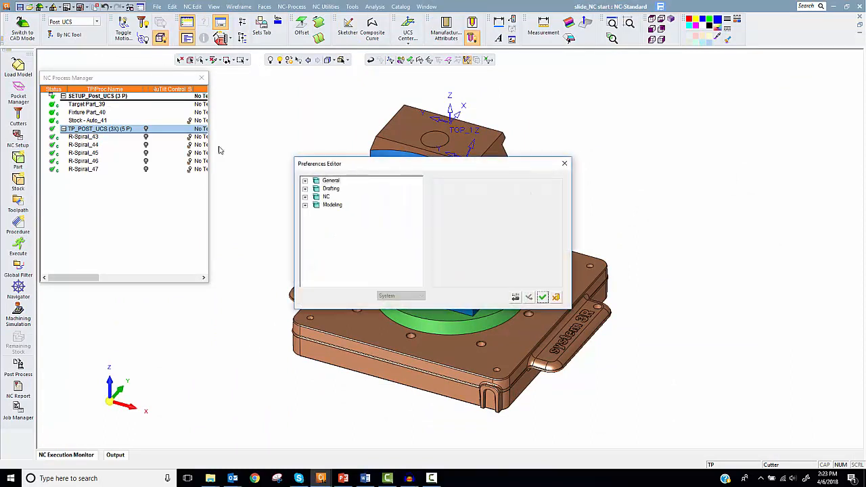
pyautogui.click(306, 197)
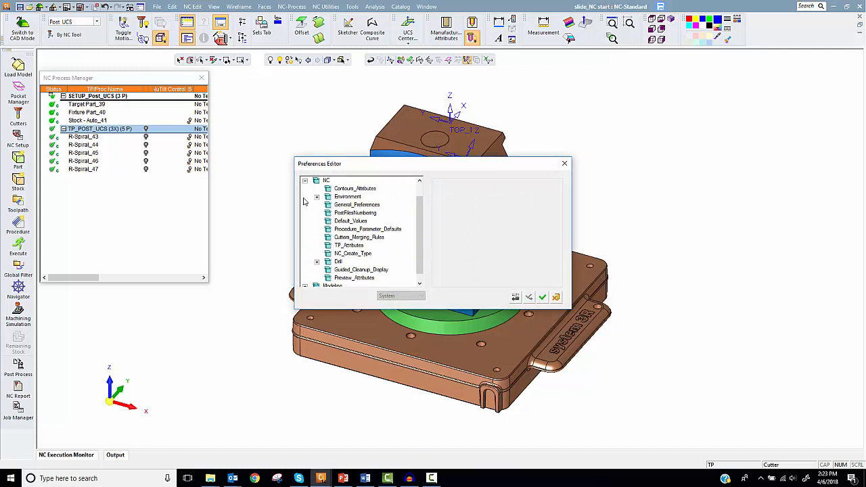
pyautogui.click(348, 254)
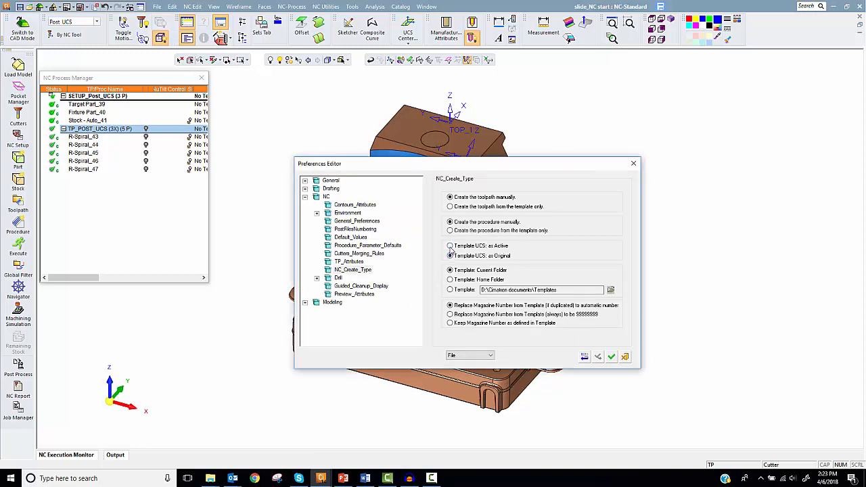
pyautogui.click(613, 357)
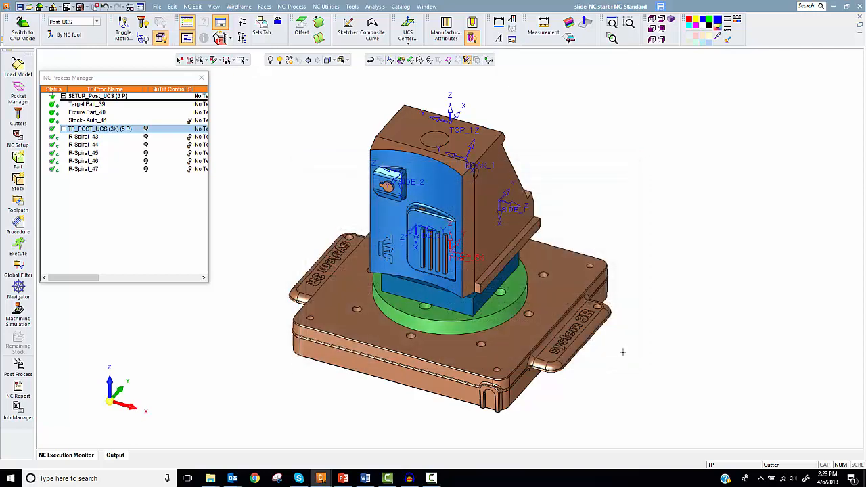